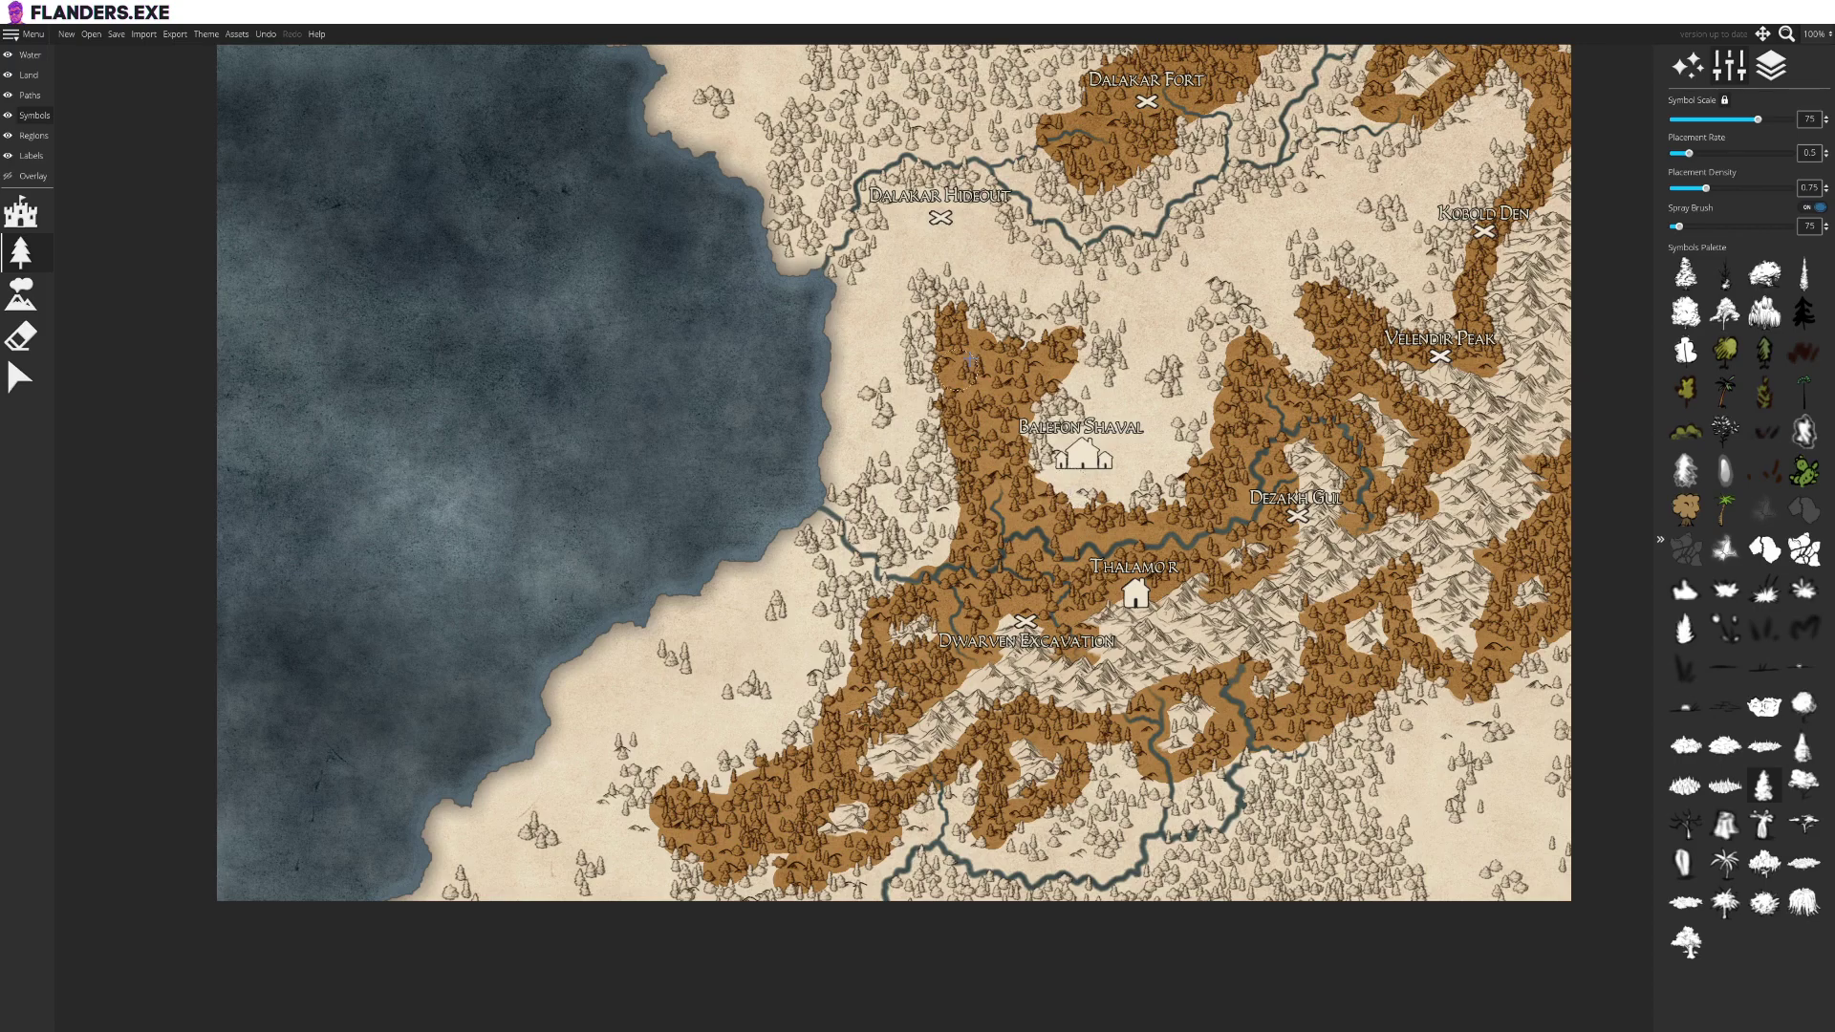
# Step: Pan north past Cavills Cross to Dalonhearth, Logging Camp and the northern coast
pyautogui.moveTo(1005, 358)
pyautogui.mouseDown()
pyautogui.moveTo(889, 802)
pyautogui.moveTo(947, 309)
pyautogui.mouseUp()
pyautogui.moveTo(1018, 474)
pyautogui.mouseDown()
pyautogui.moveTo(899, 415)
pyautogui.moveTo(1064, 755)
pyautogui.mouseUp()
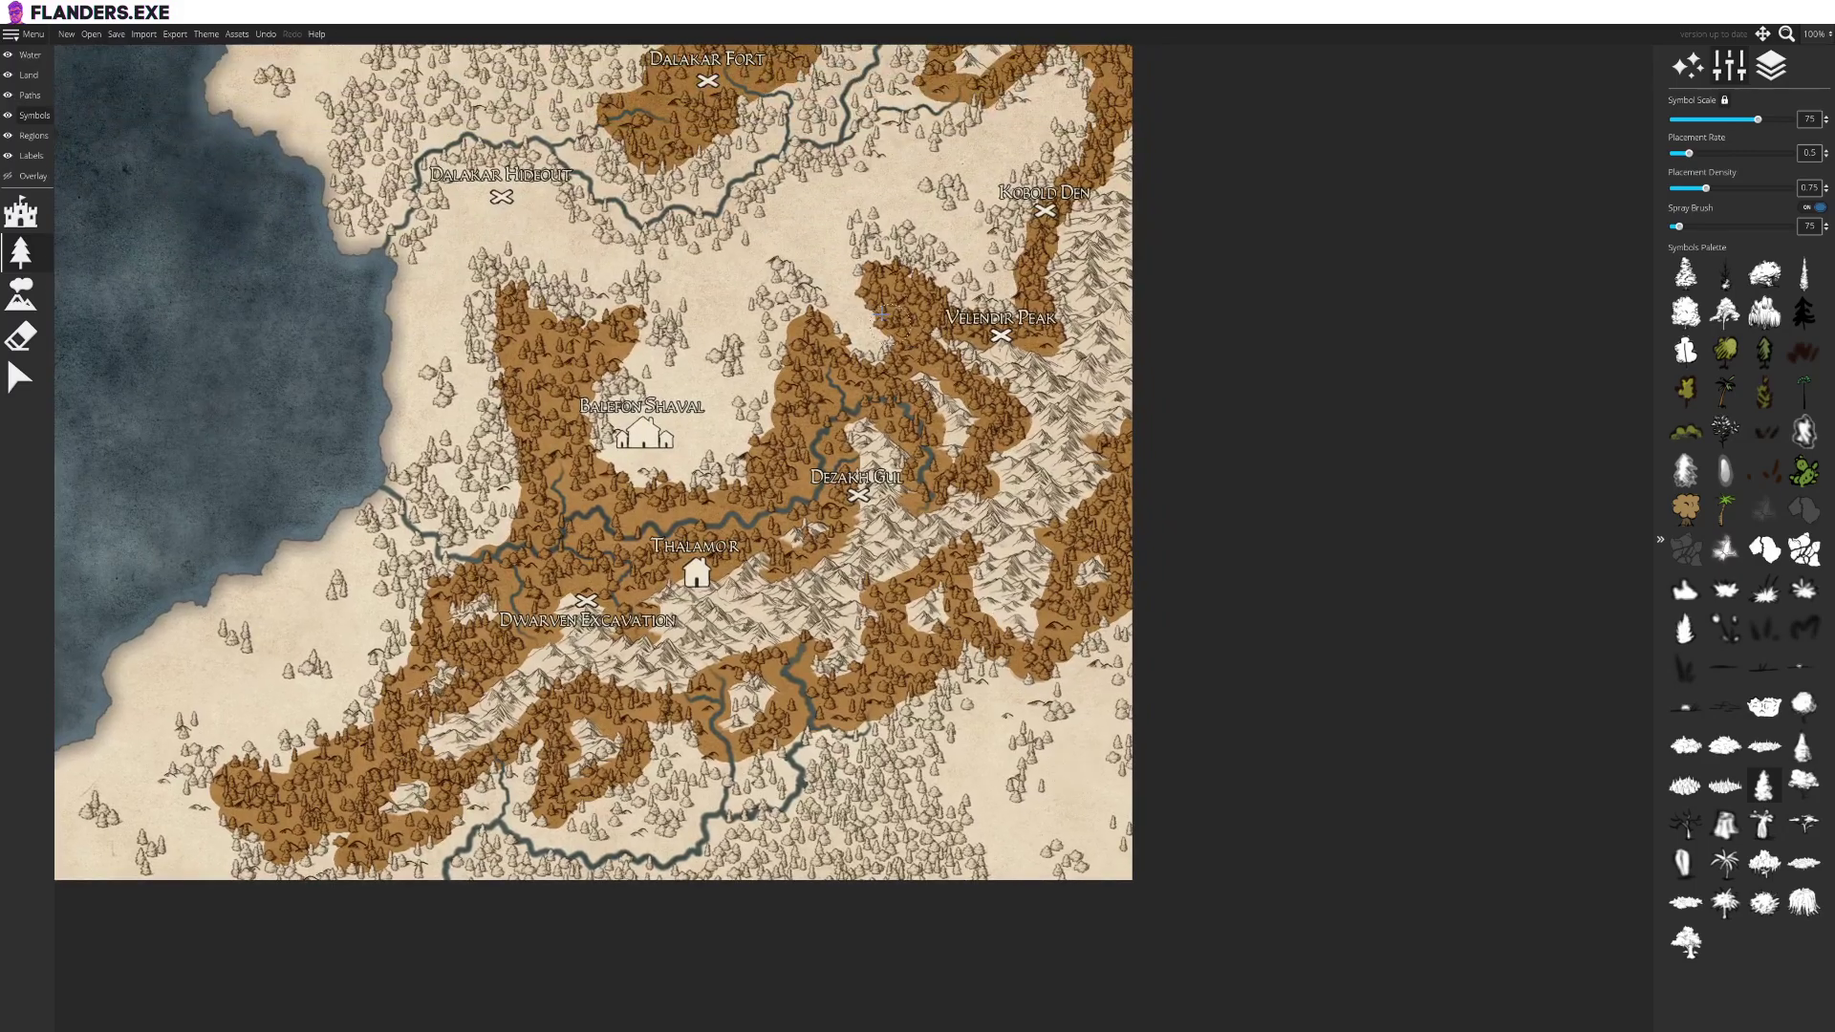
pyautogui.moveTo(716, 358); pyautogui.dragTo(602, 778)
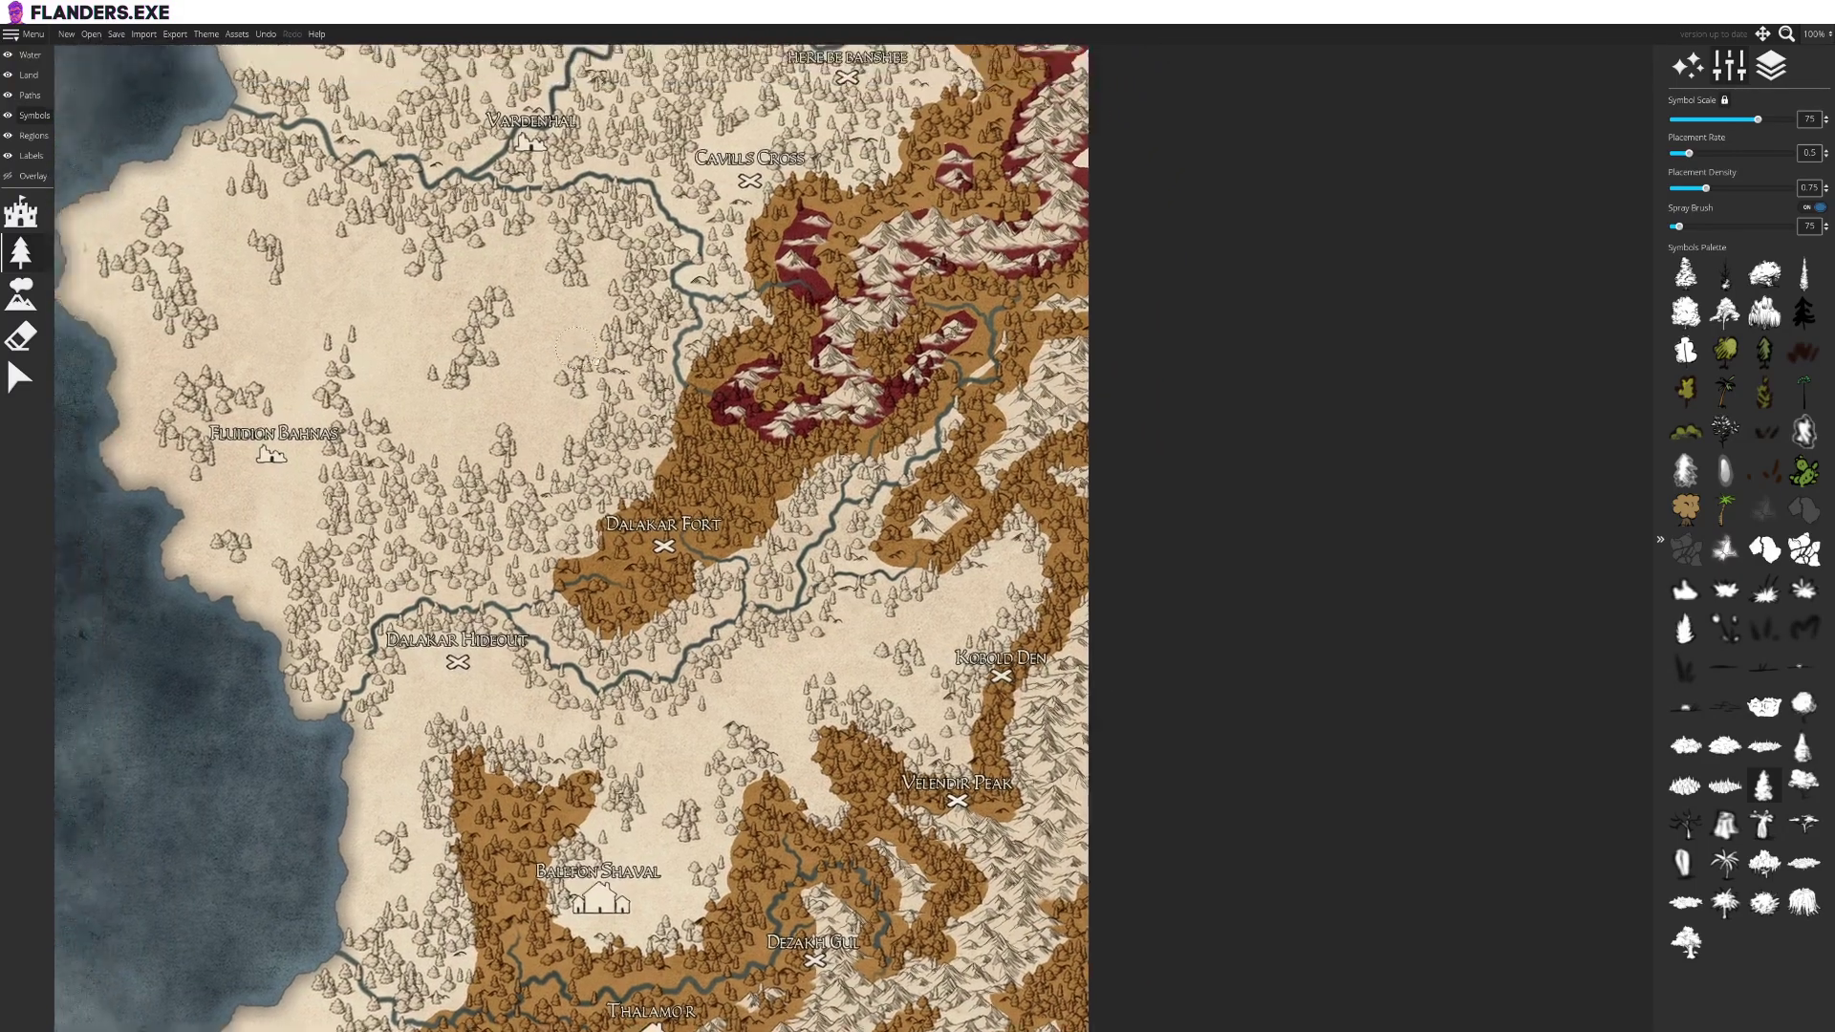
pyautogui.moveTo(486, 311); pyautogui.dragTo(718, 931)
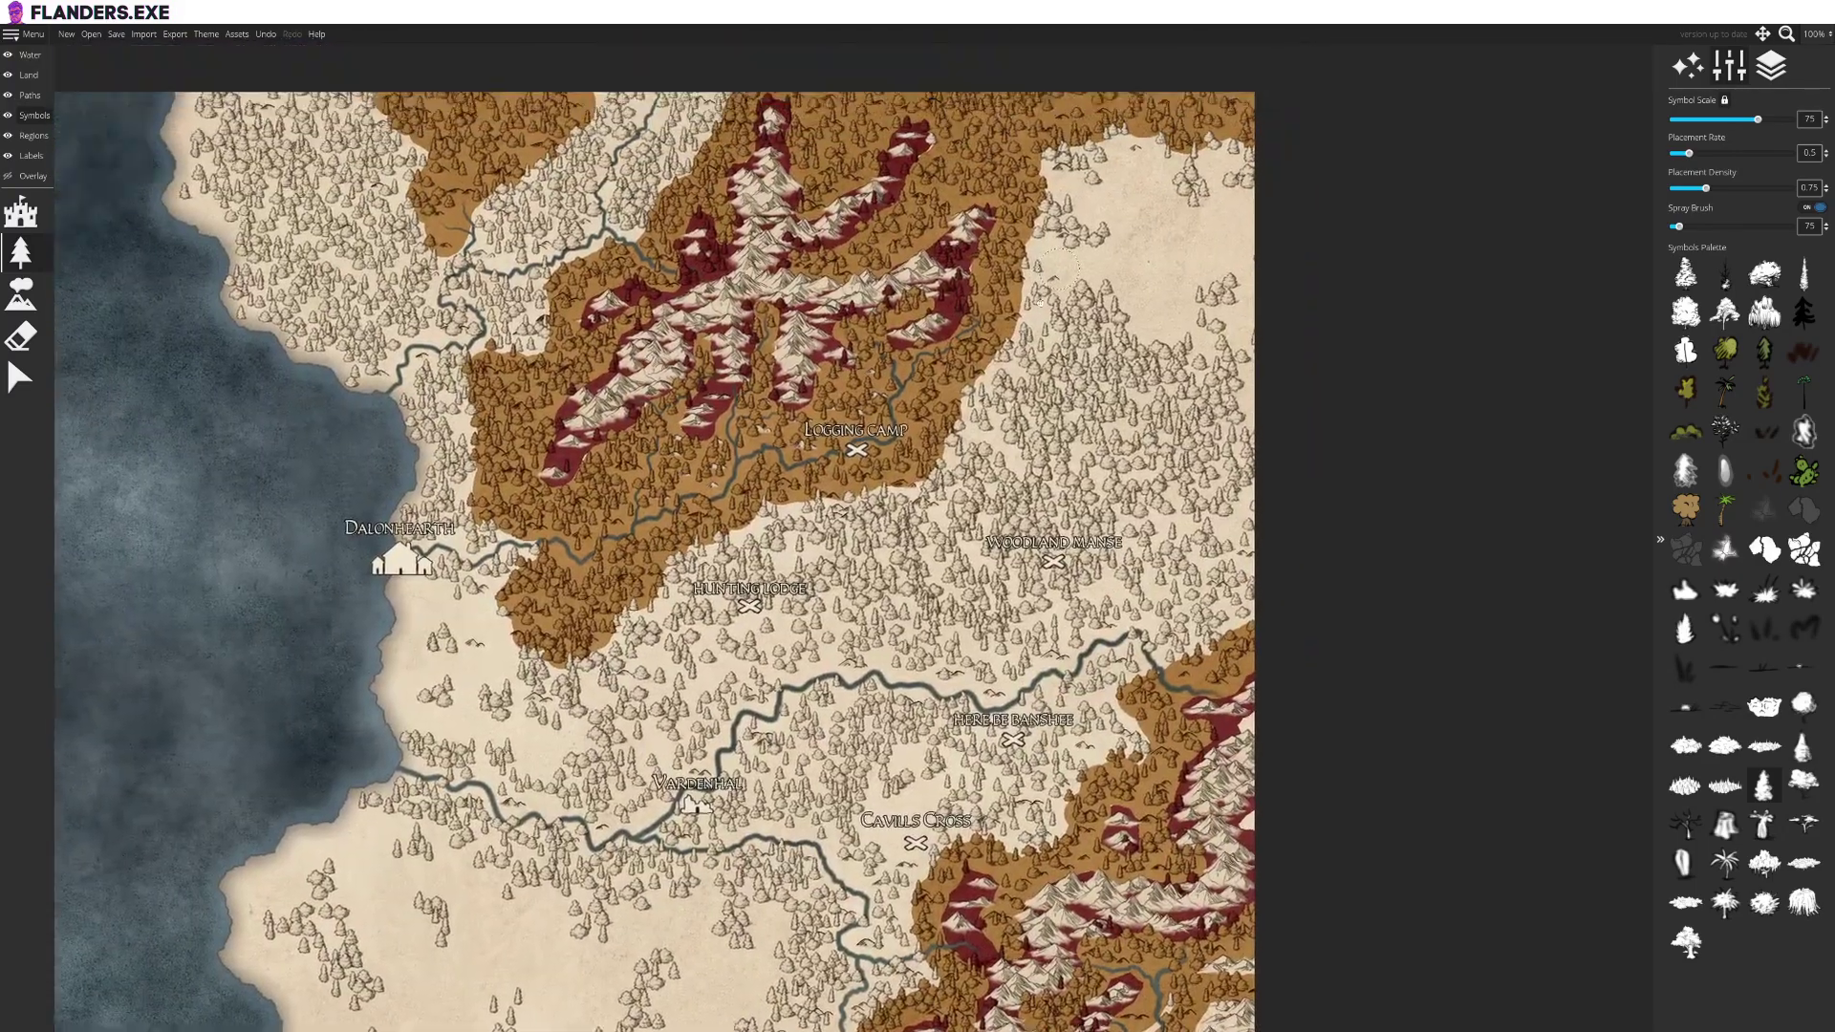
pyautogui.moveTo(717, 574); pyautogui.dragTo(951, 573)
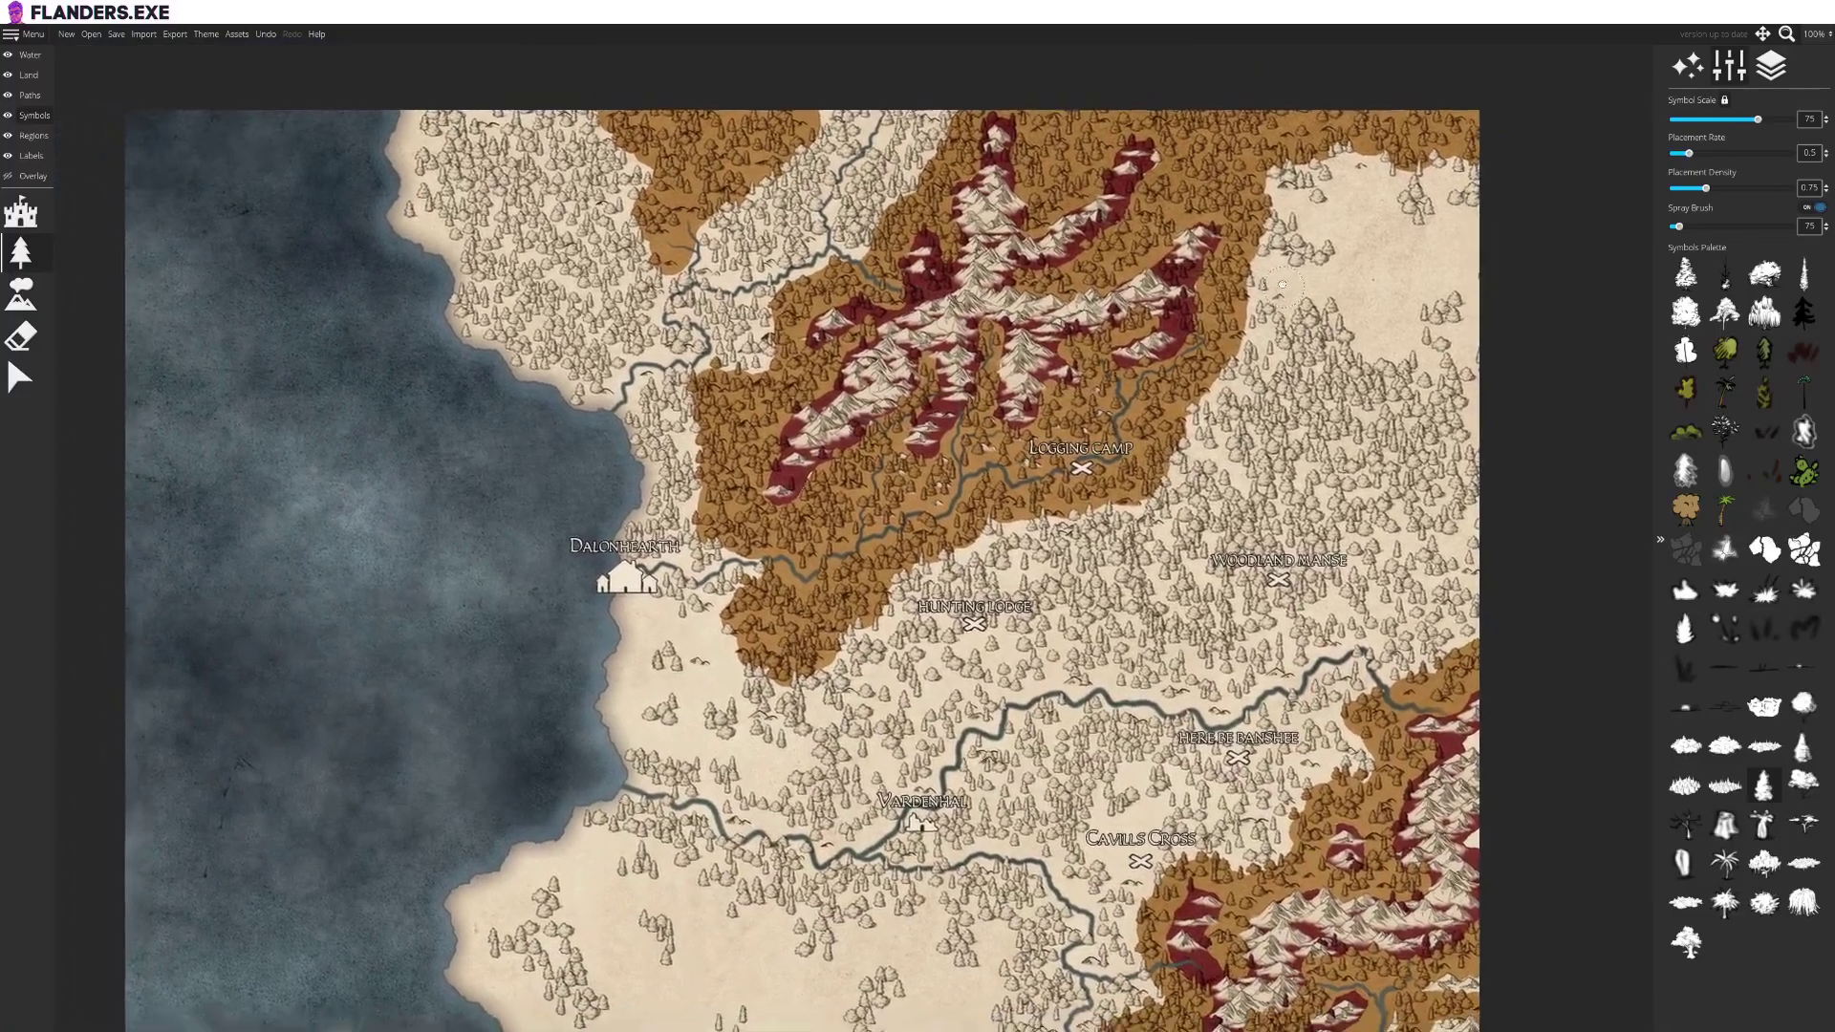
pyautogui.moveTo(717, 573); pyautogui.dragTo(765, 520)
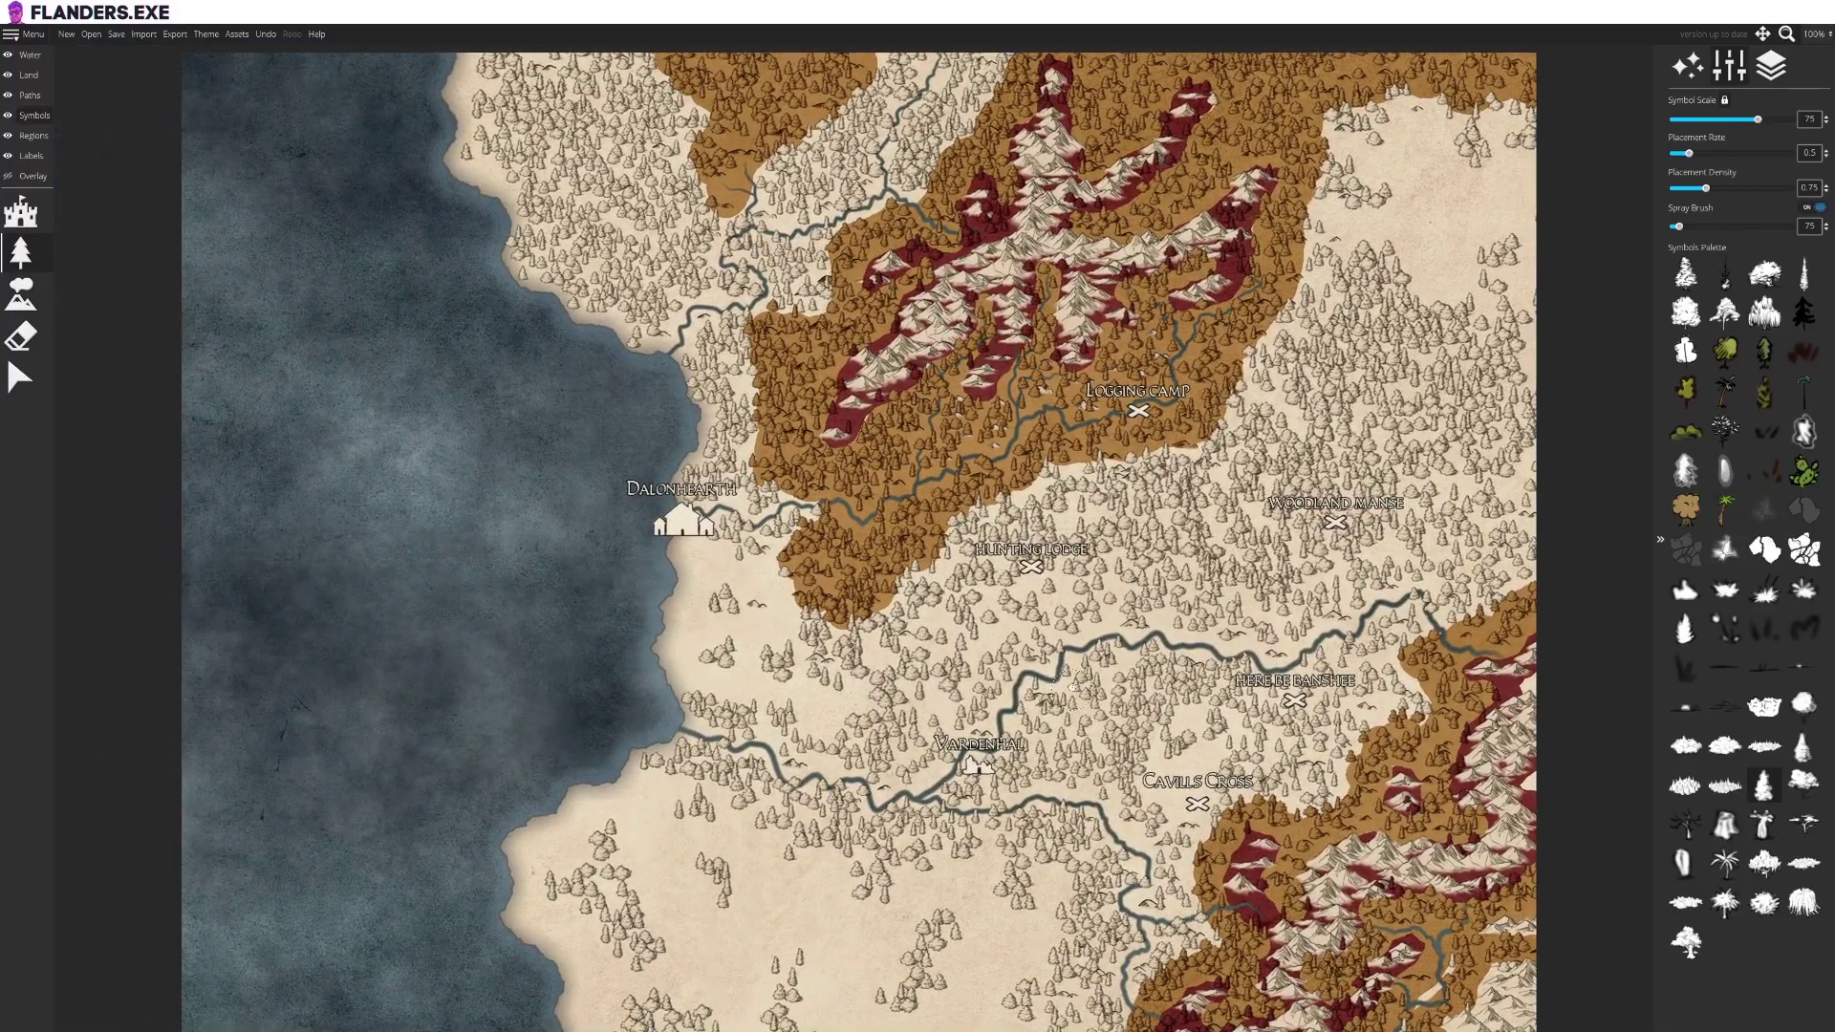
# Step: Pan back south past Fluidion Bahnas to center on Dalakar Fort and Balfur Shaval
pyautogui.moveTo(860, 717); pyautogui.dragTo(768, 315)
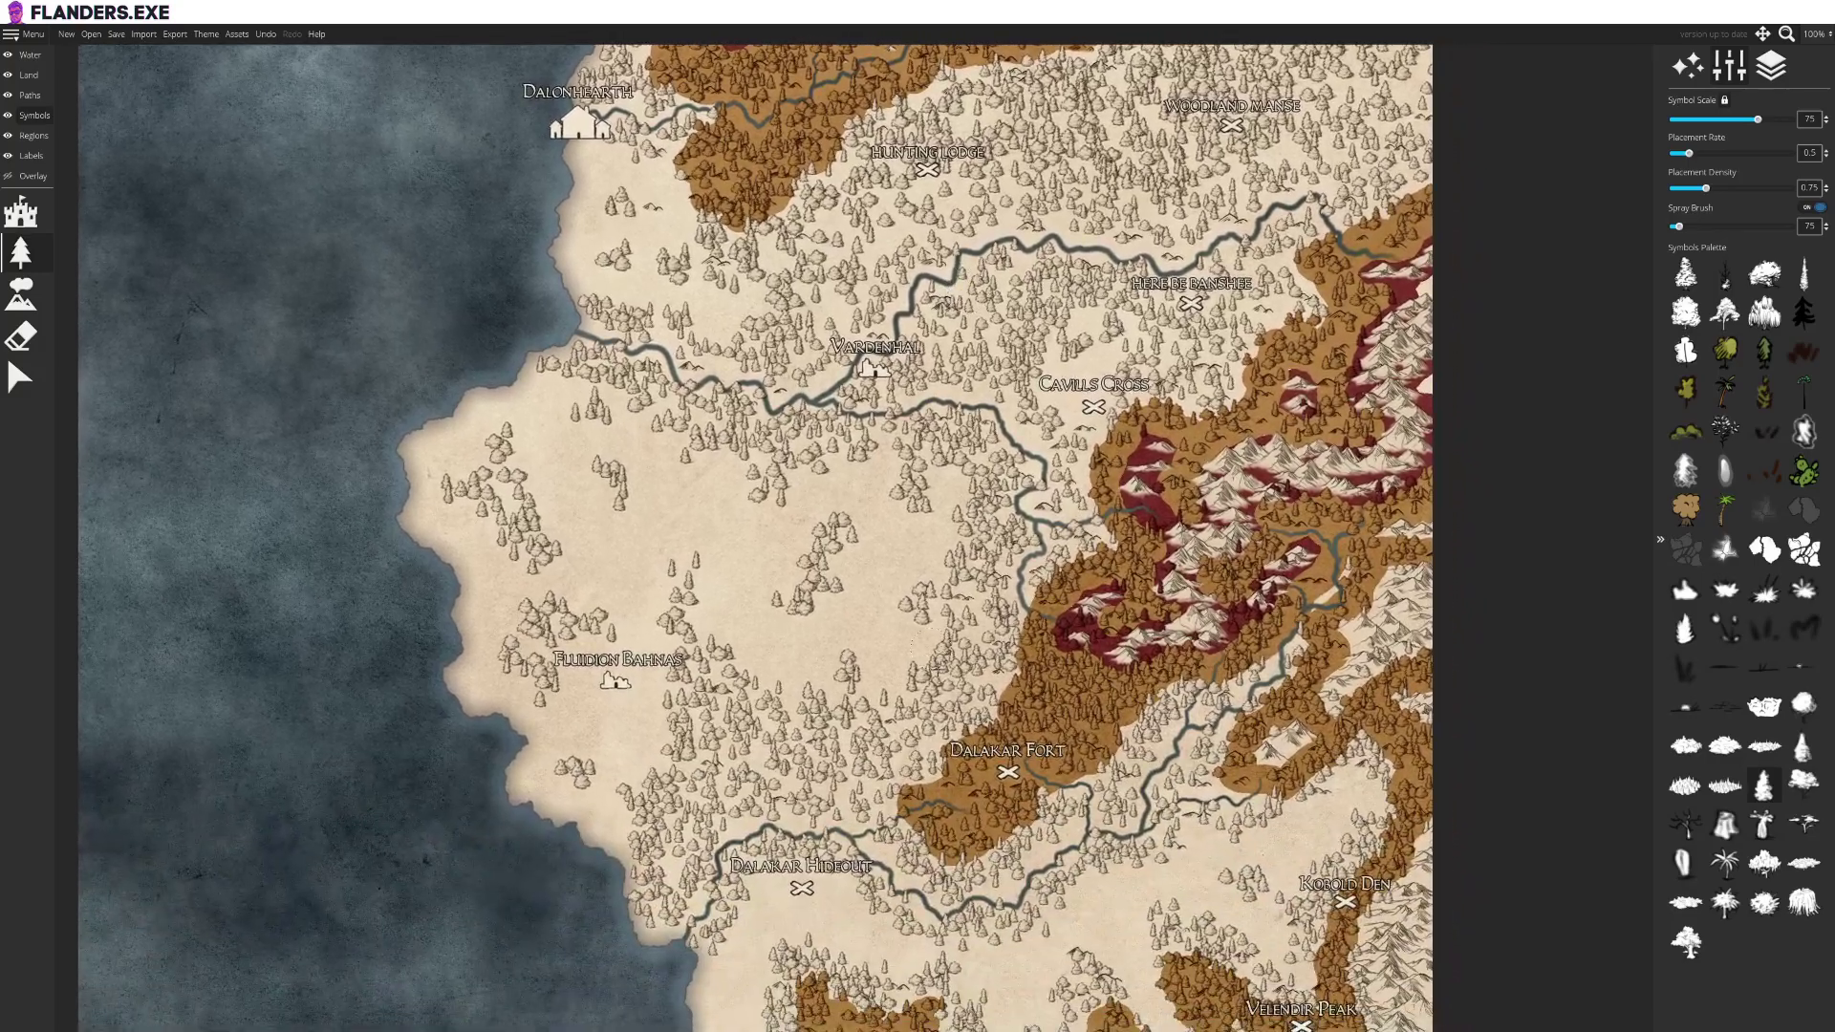
pyautogui.moveTo(954, 803); pyautogui.dragTo(954, 430)
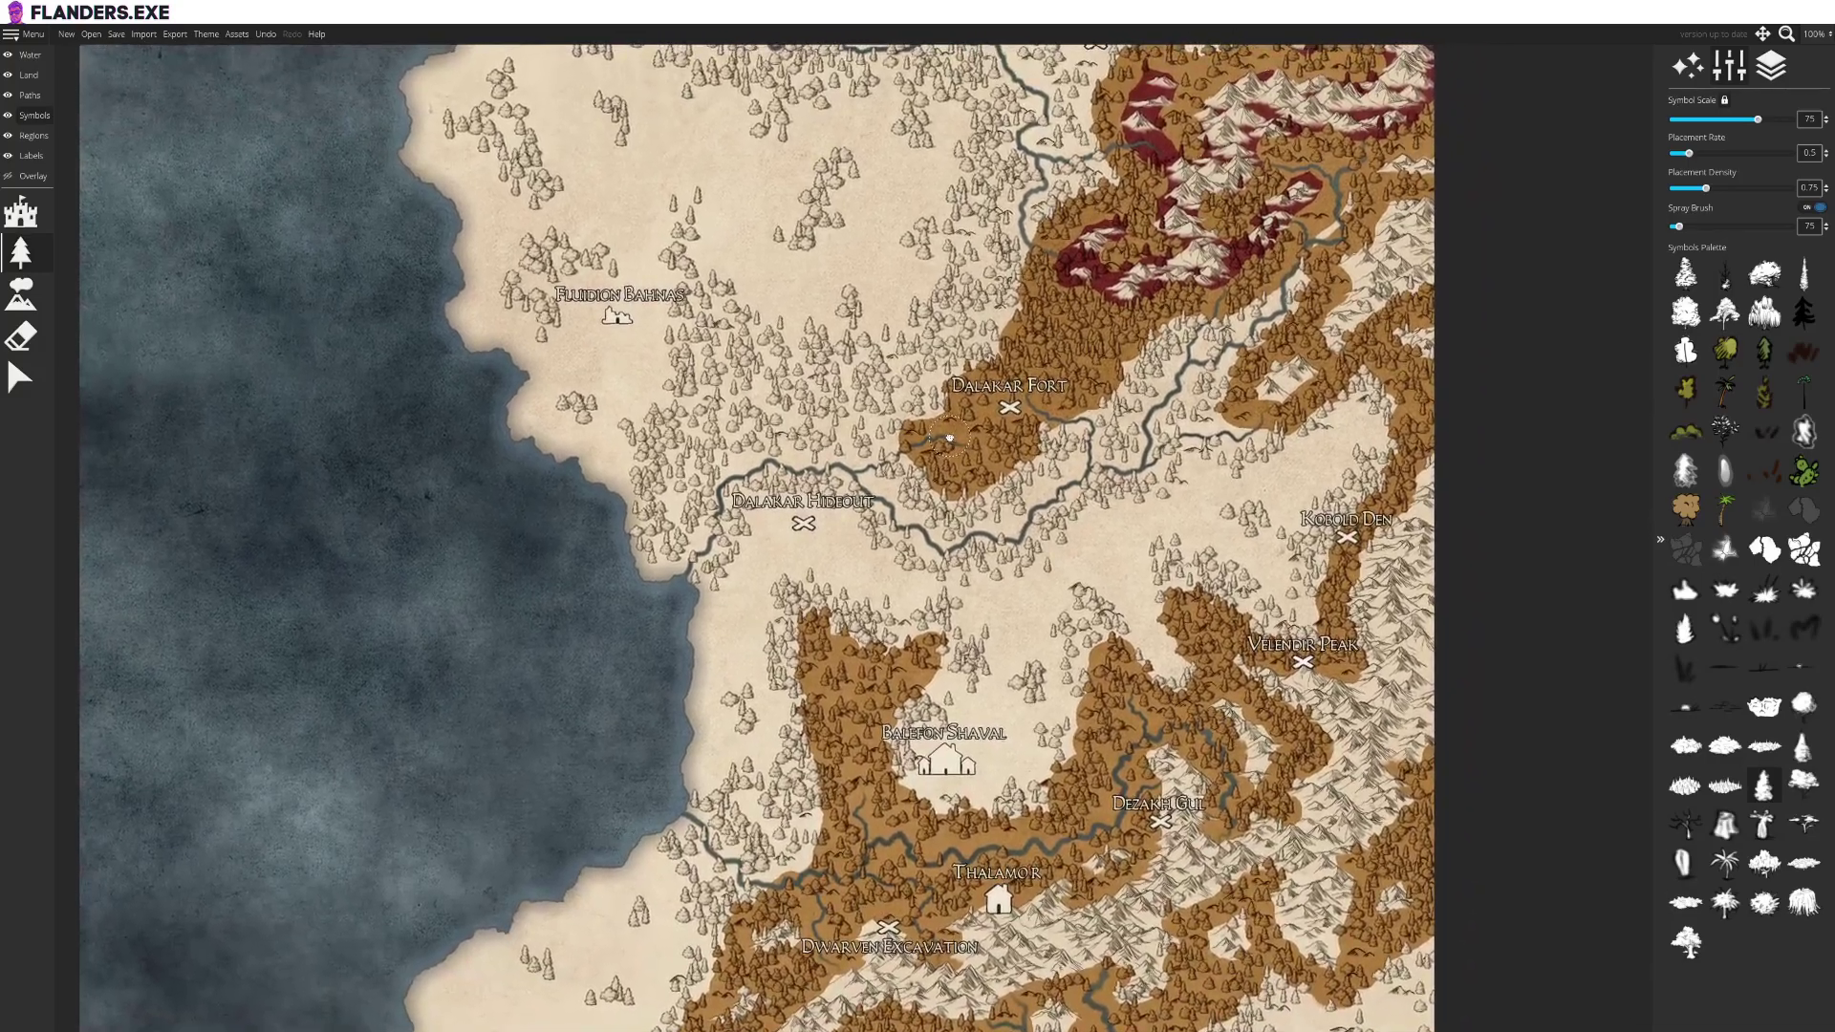
pyautogui.moveTo(952, 431)
pyautogui.mouseDown()
pyautogui.moveTo(952, 460)
pyautogui.moveTo(939, 422)
pyautogui.mouseUp()
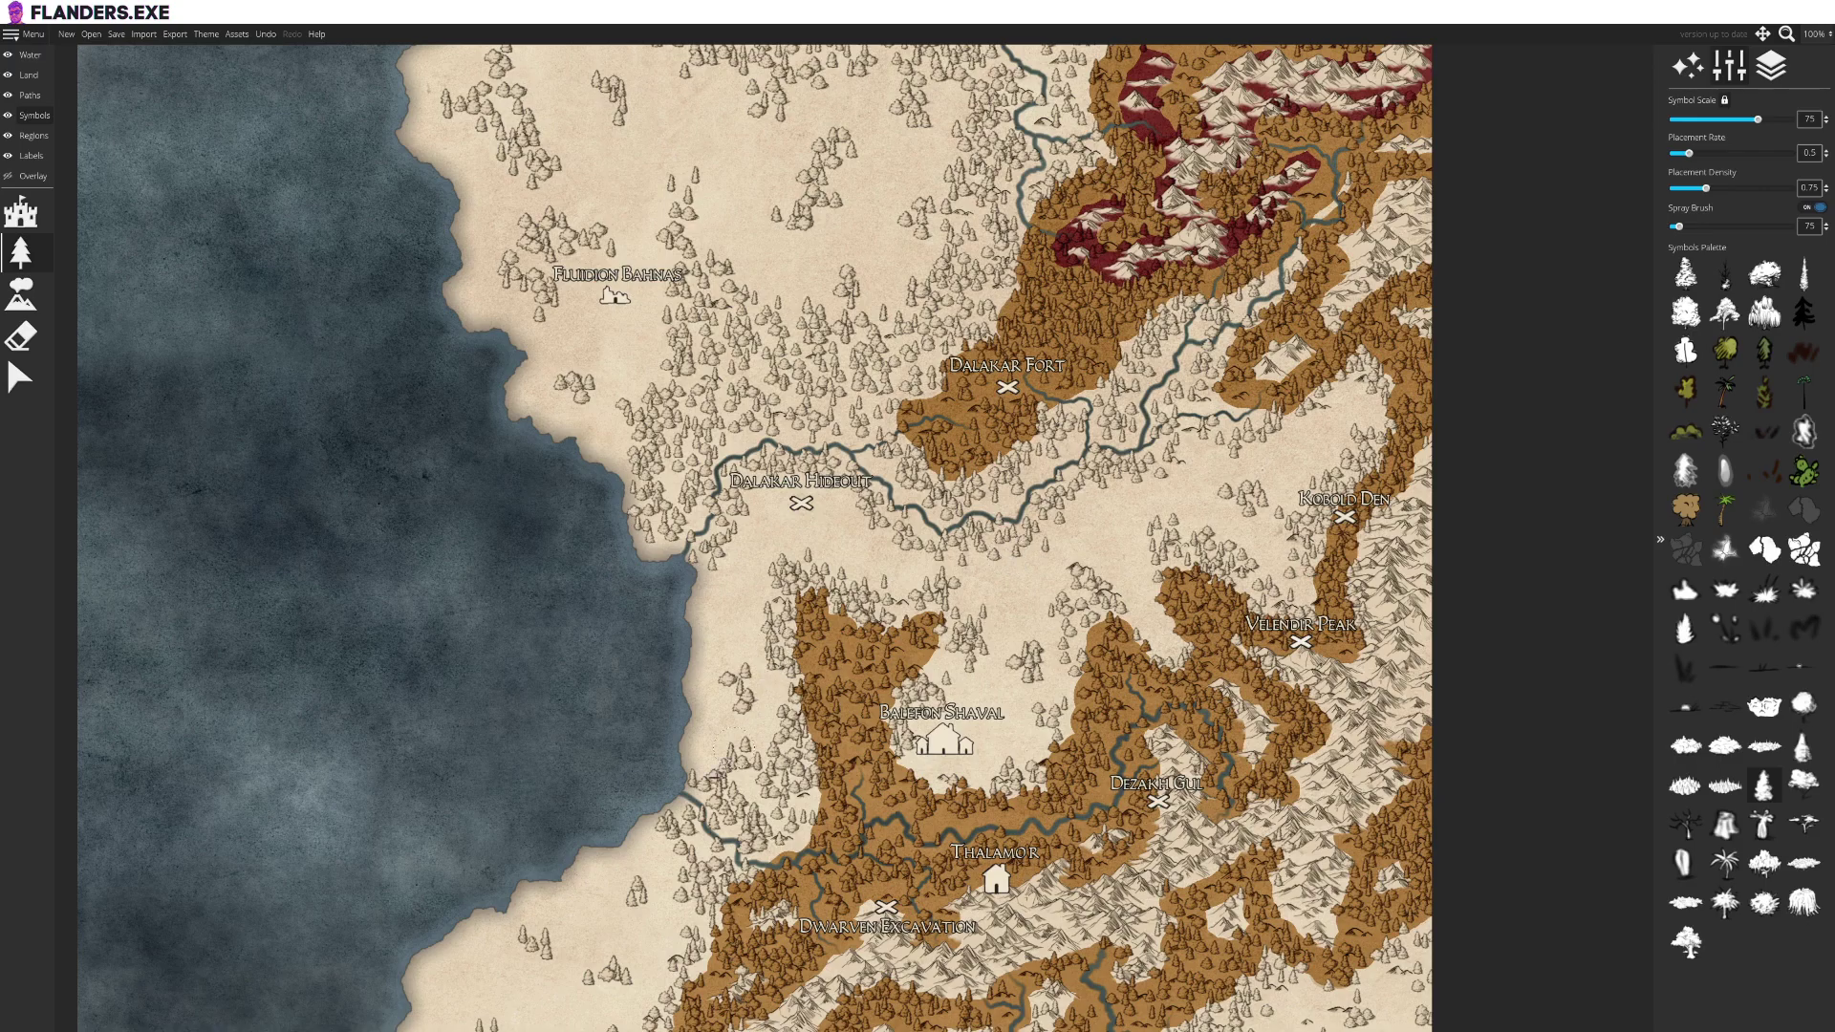
pyautogui.scroll(-5, 1007, 558)
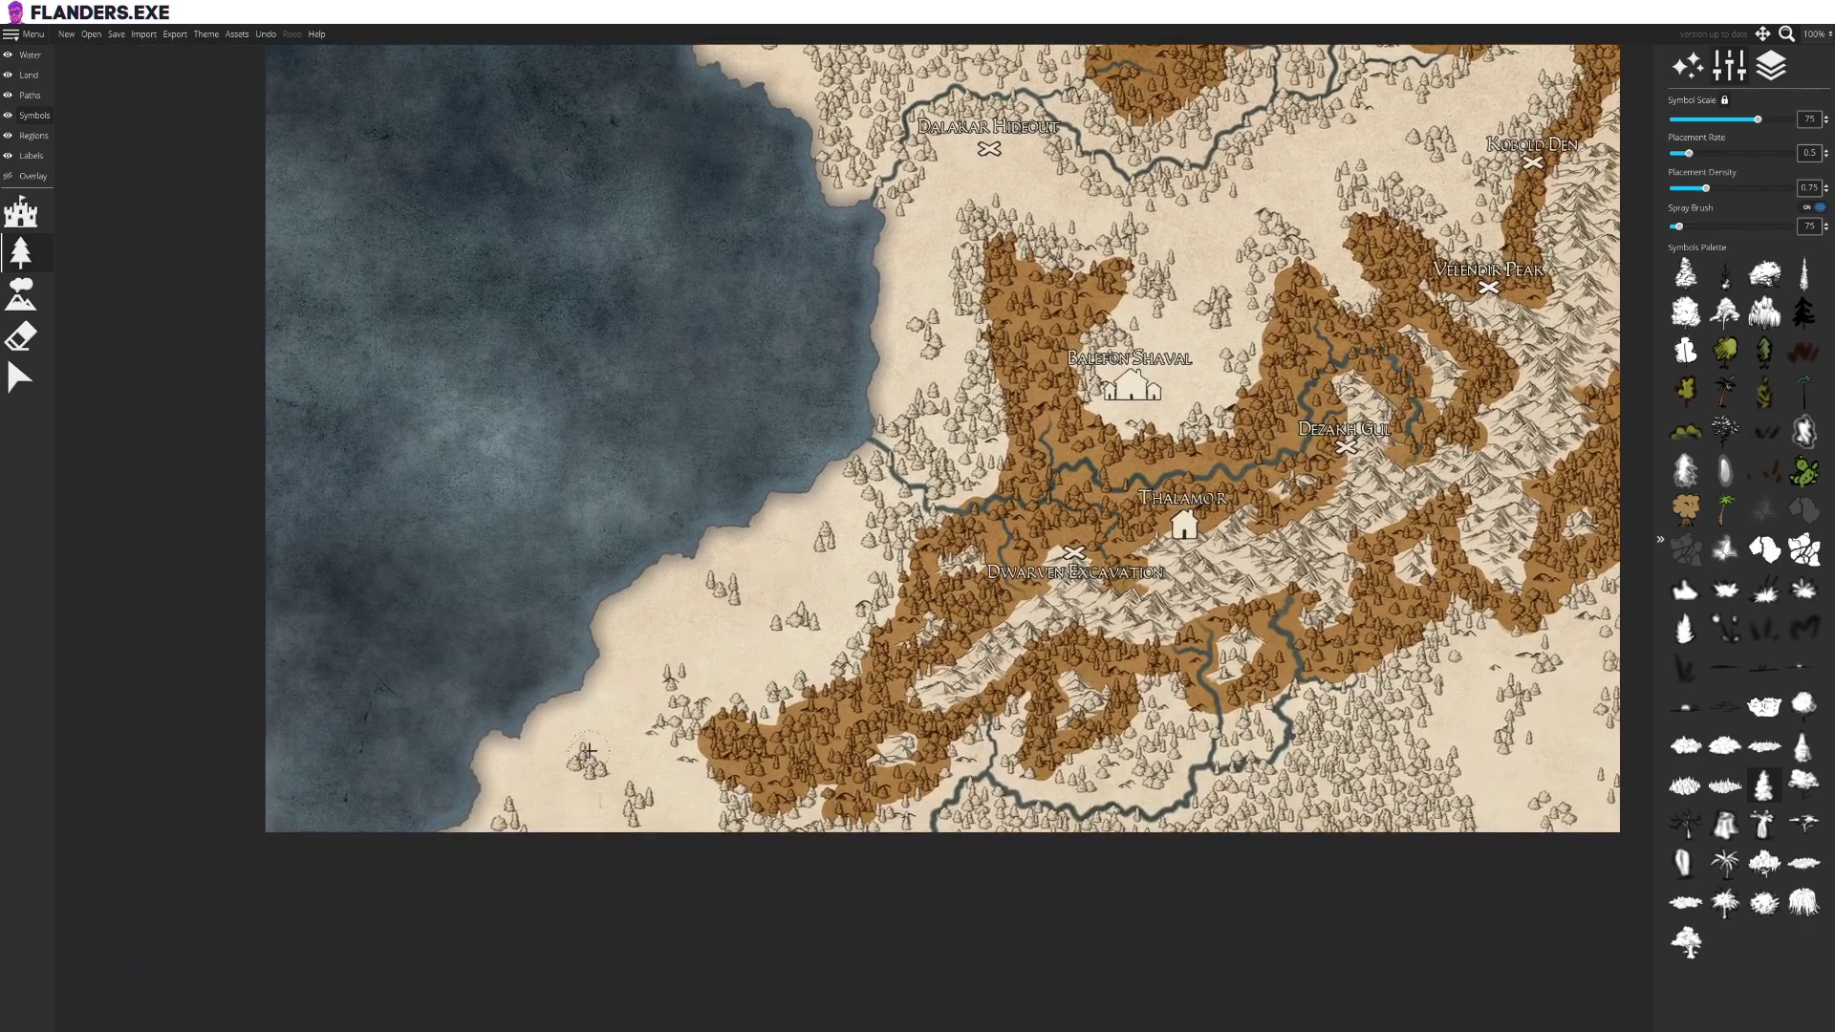
pyautogui.scroll(-1, 632, 709)
pyautogui.scroll(-4, 940, 366)
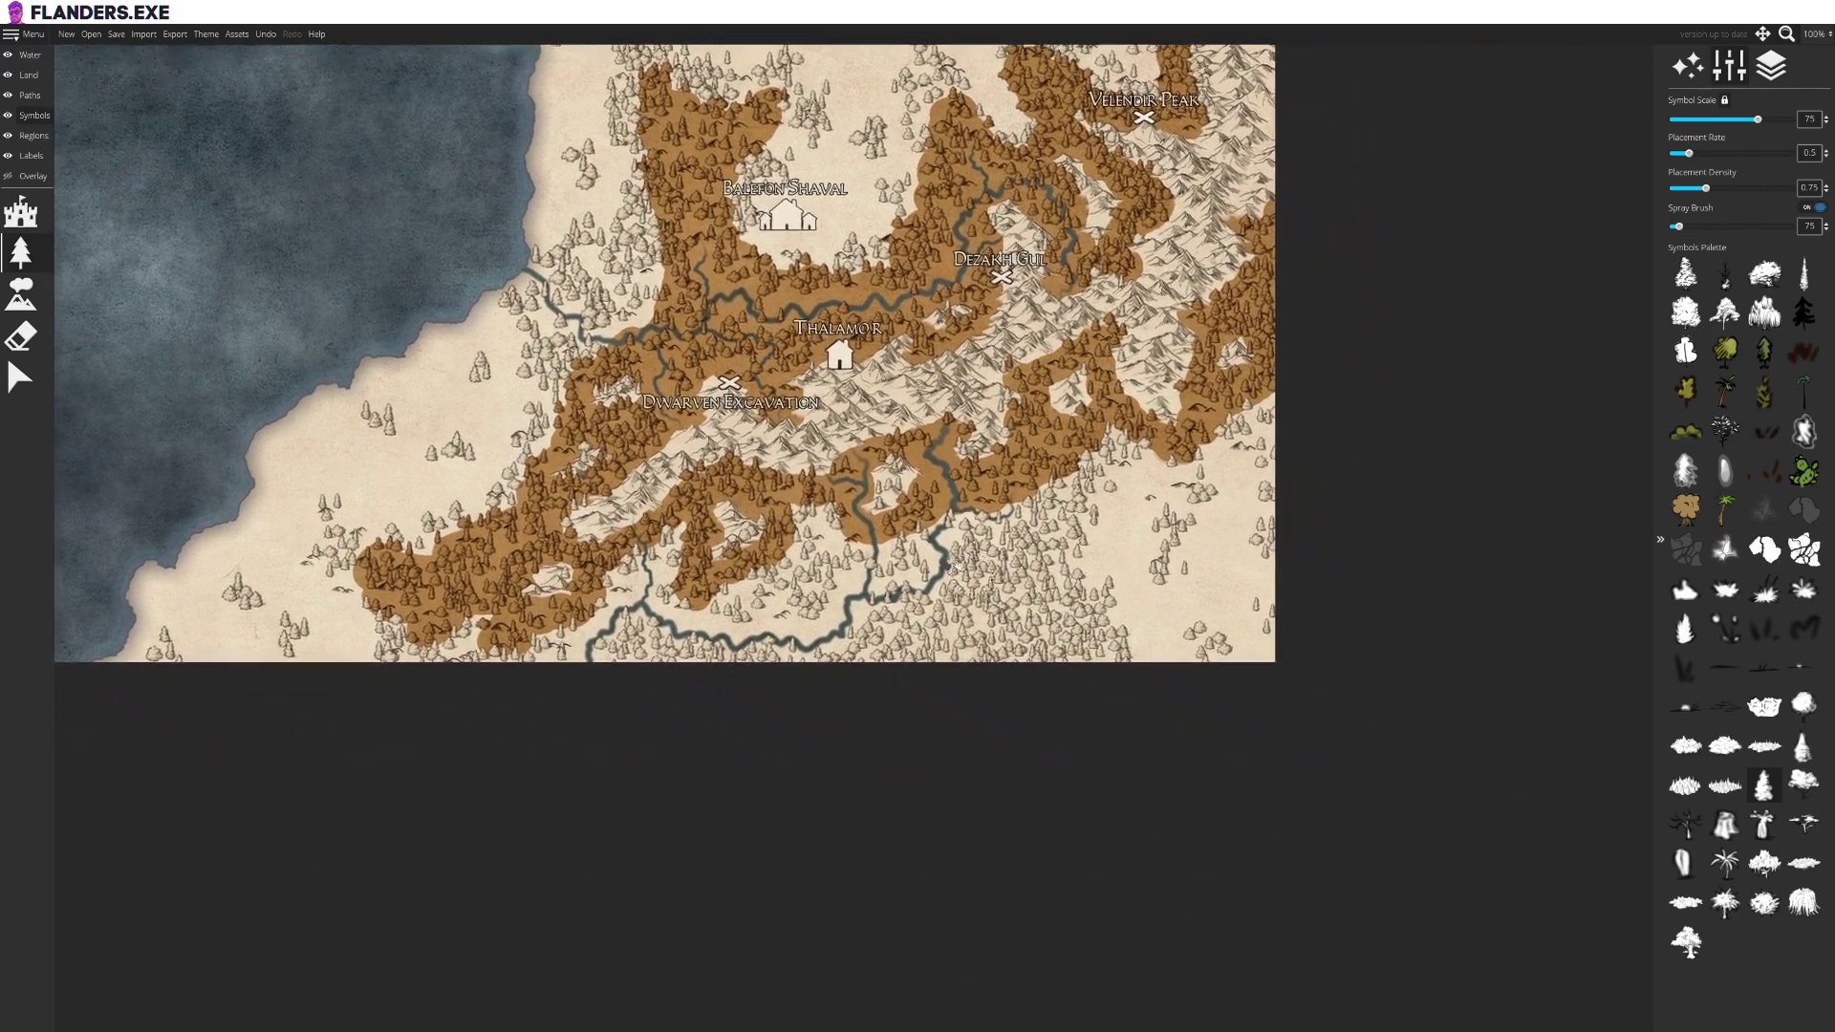
pyautogui.scroll(5, 860, 430)
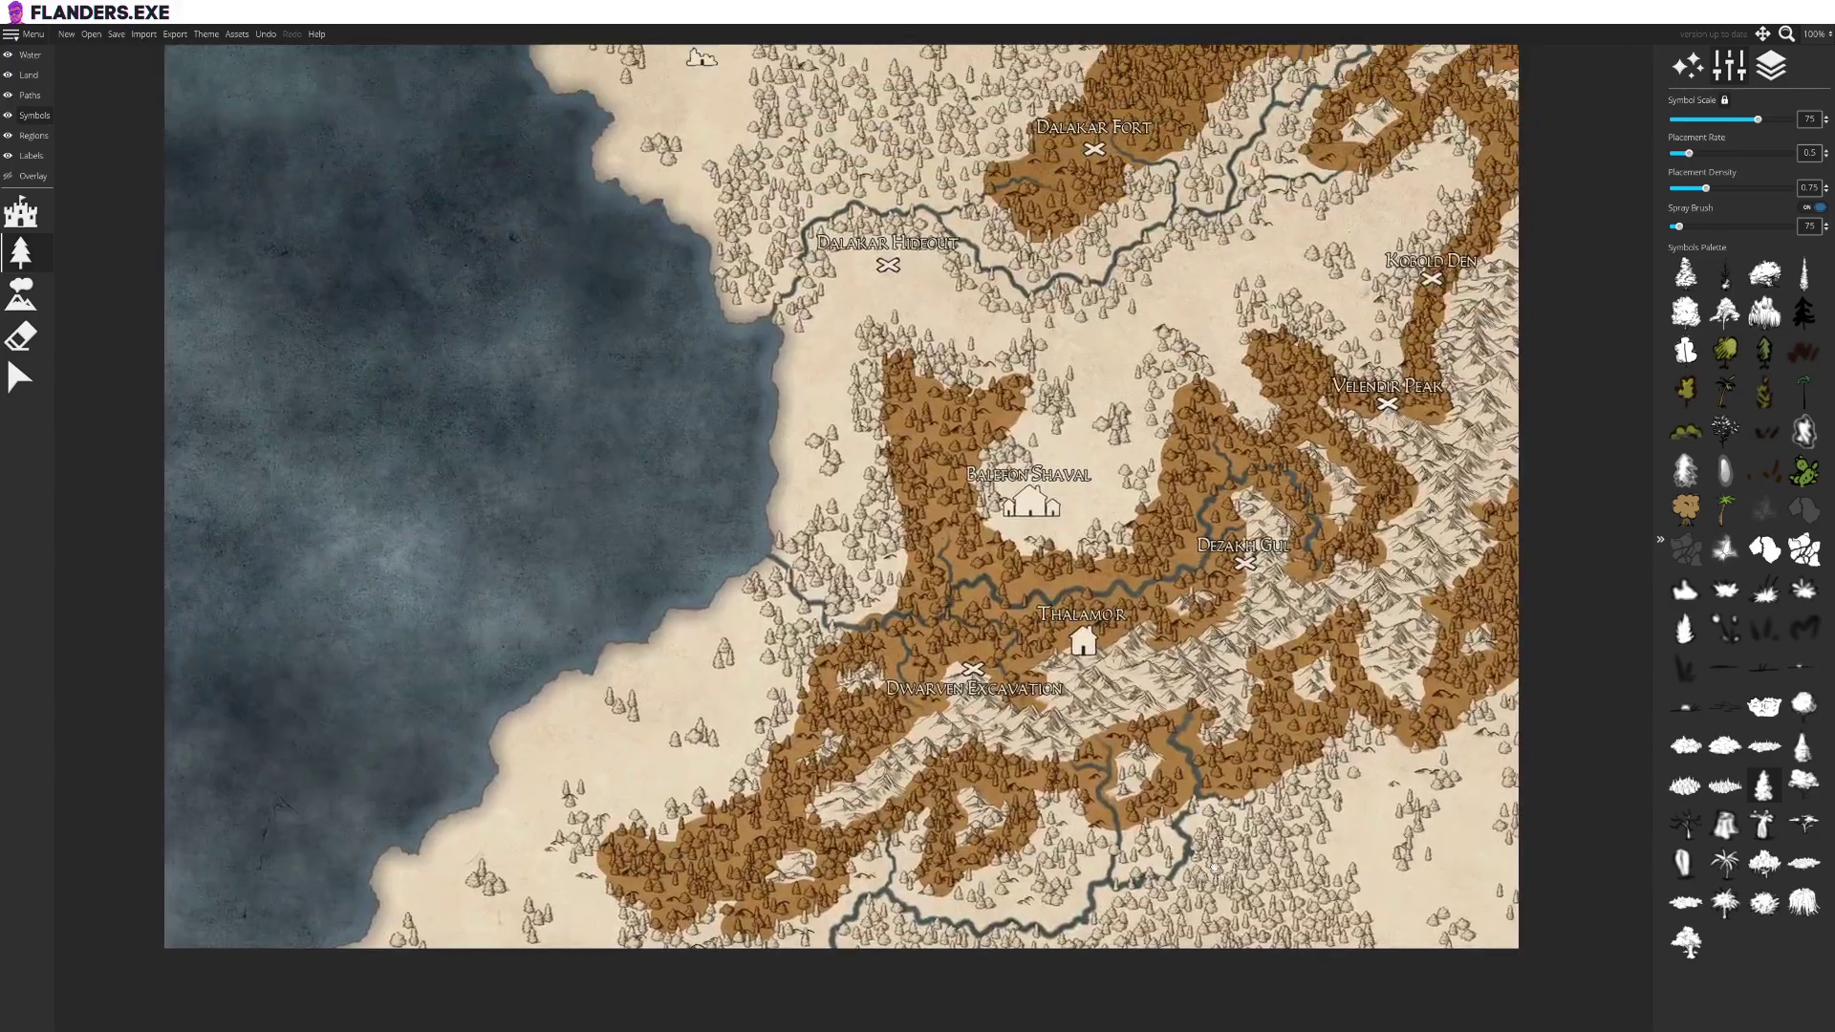
pyautogui.scroll(4, 861, 430)
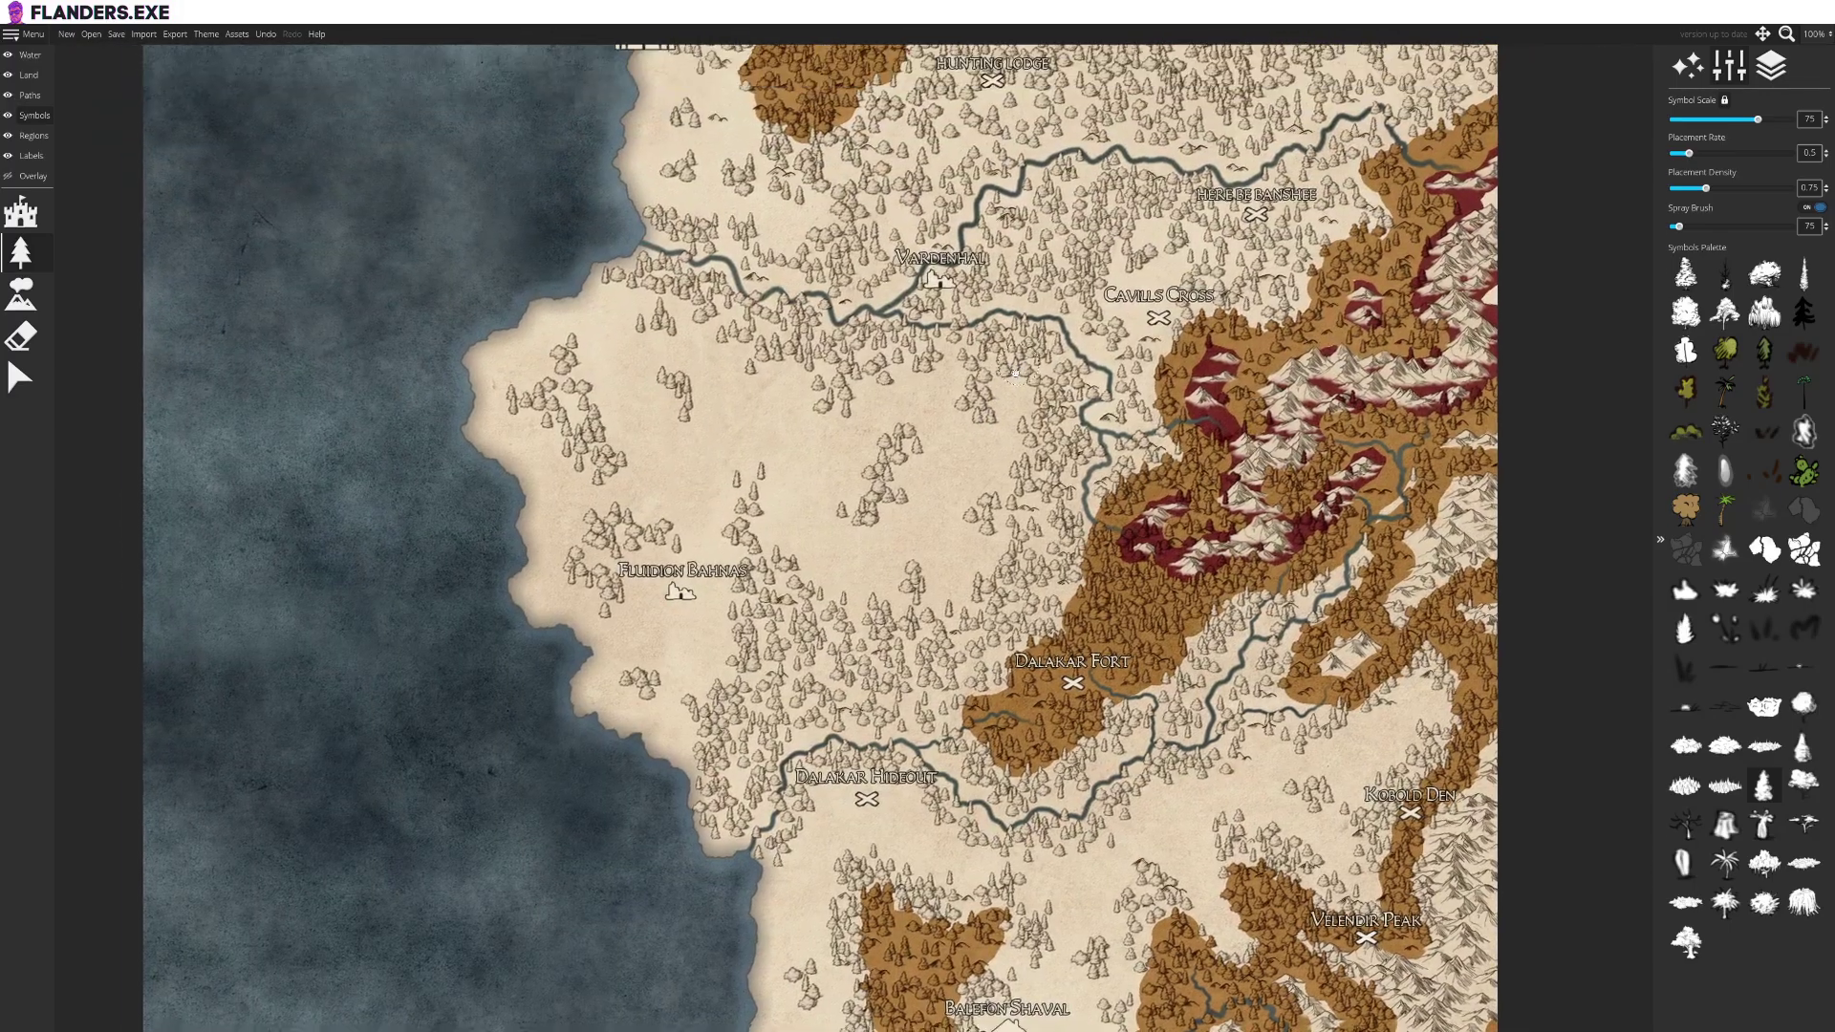
# Step: Pan north to Dalonhearth and Logging Camp, then back south to Balfur Shaval and Thalamor
pyautogui.moveTo(1026, 322); pyautogui.dragTo(939, 847)
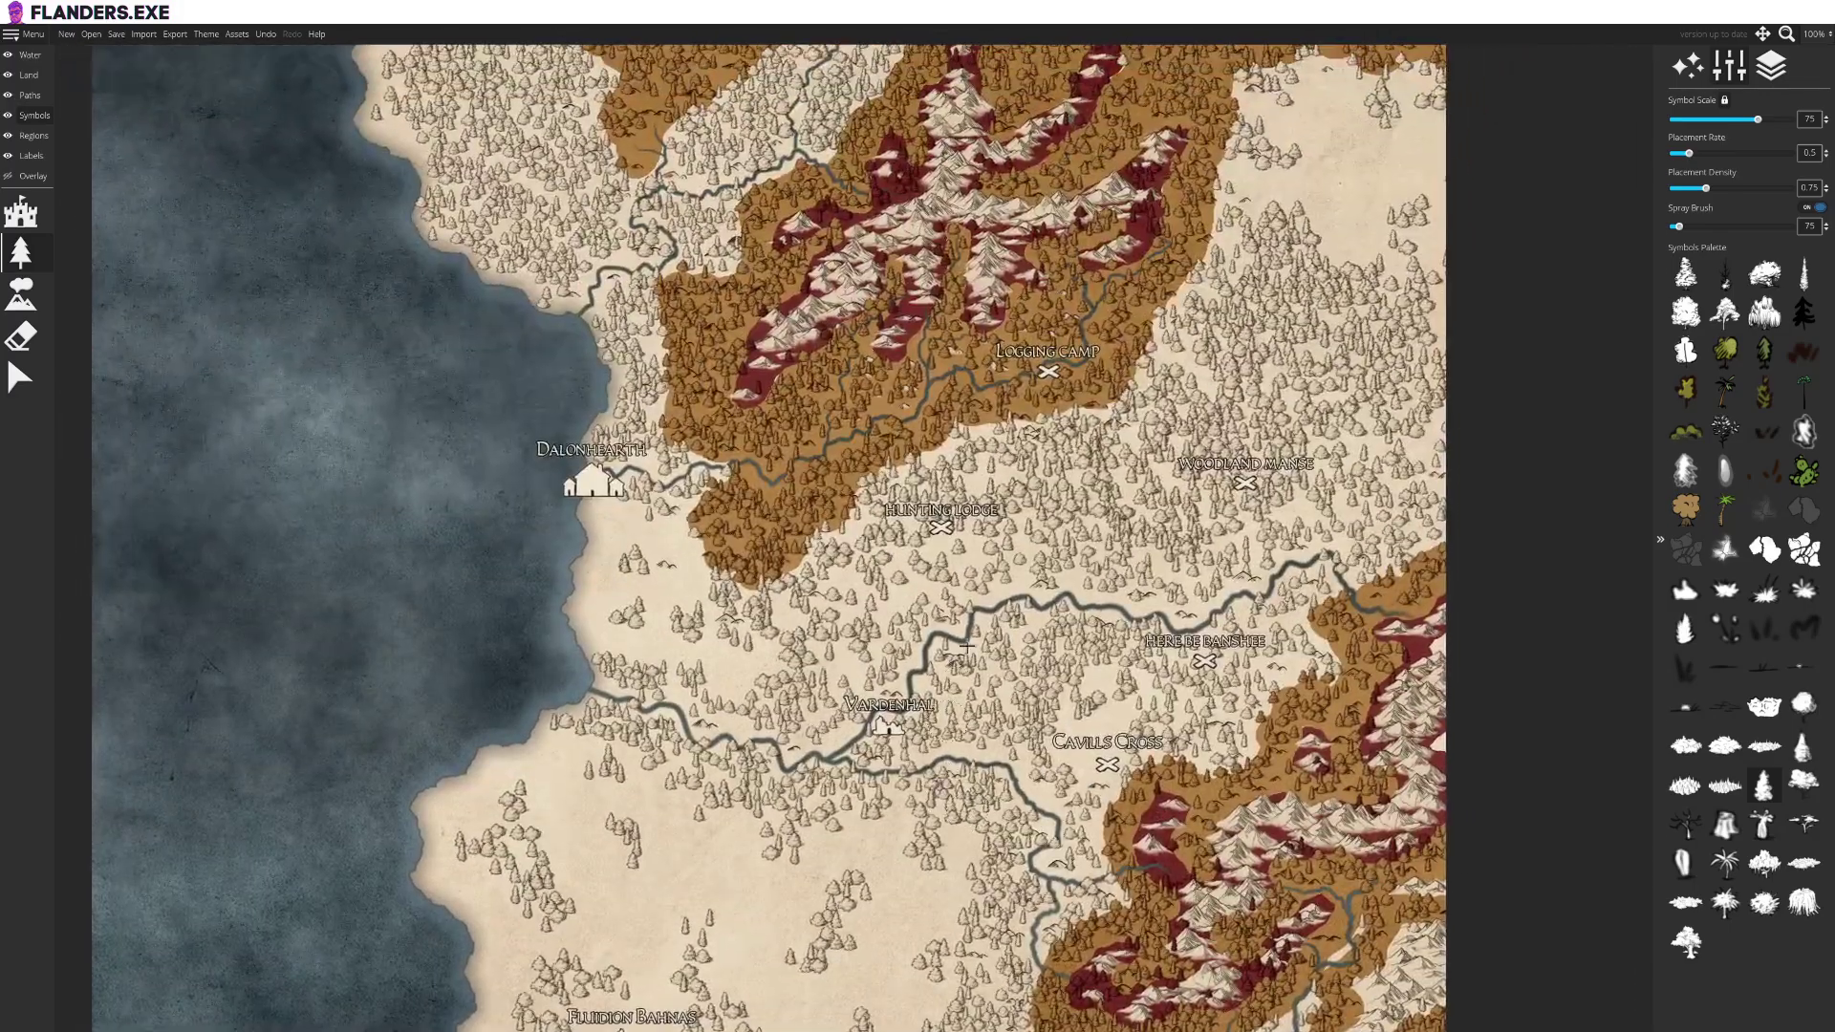
pyautogui.moveTo(940, 716)
pyautogui.mouseDown()
pyautogui.moveTo(982, 636)
pyautogui.moveTo(846, 406)
pyautogui.mouseUp()
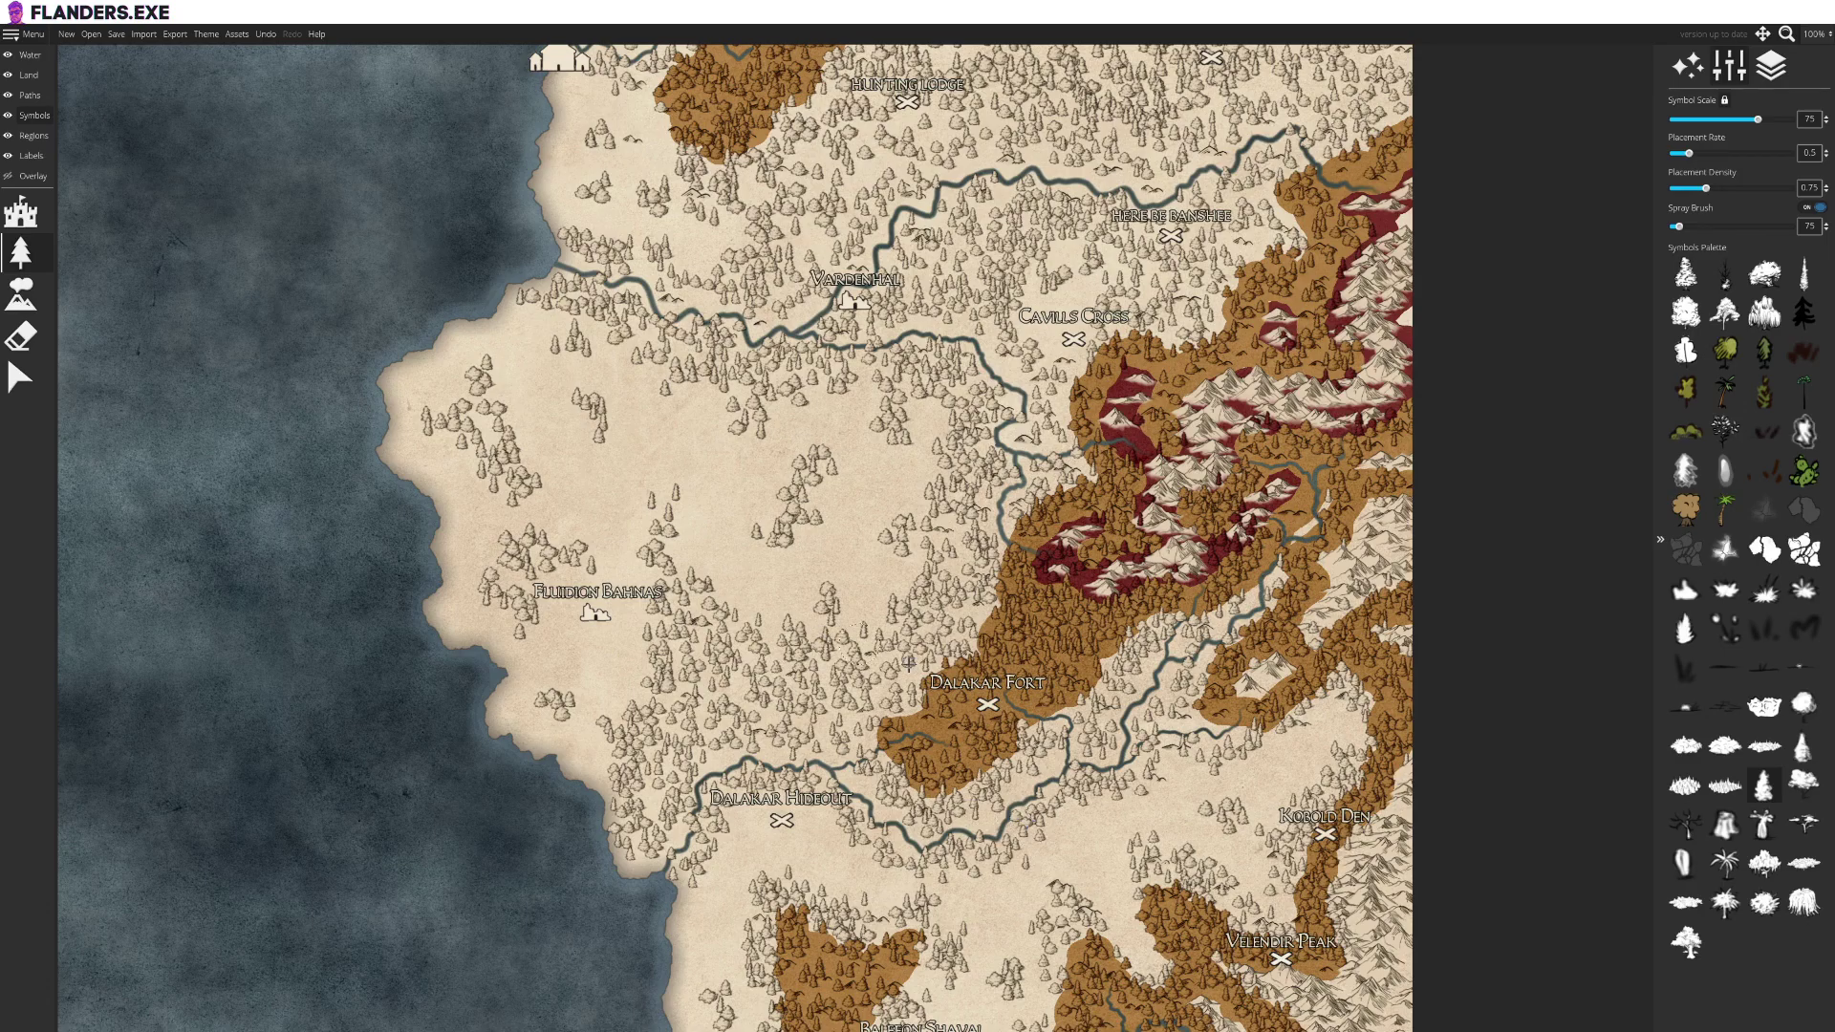
pyautogui.moveTo(1090, 850); pyautogui.dragTo(1009, 640)
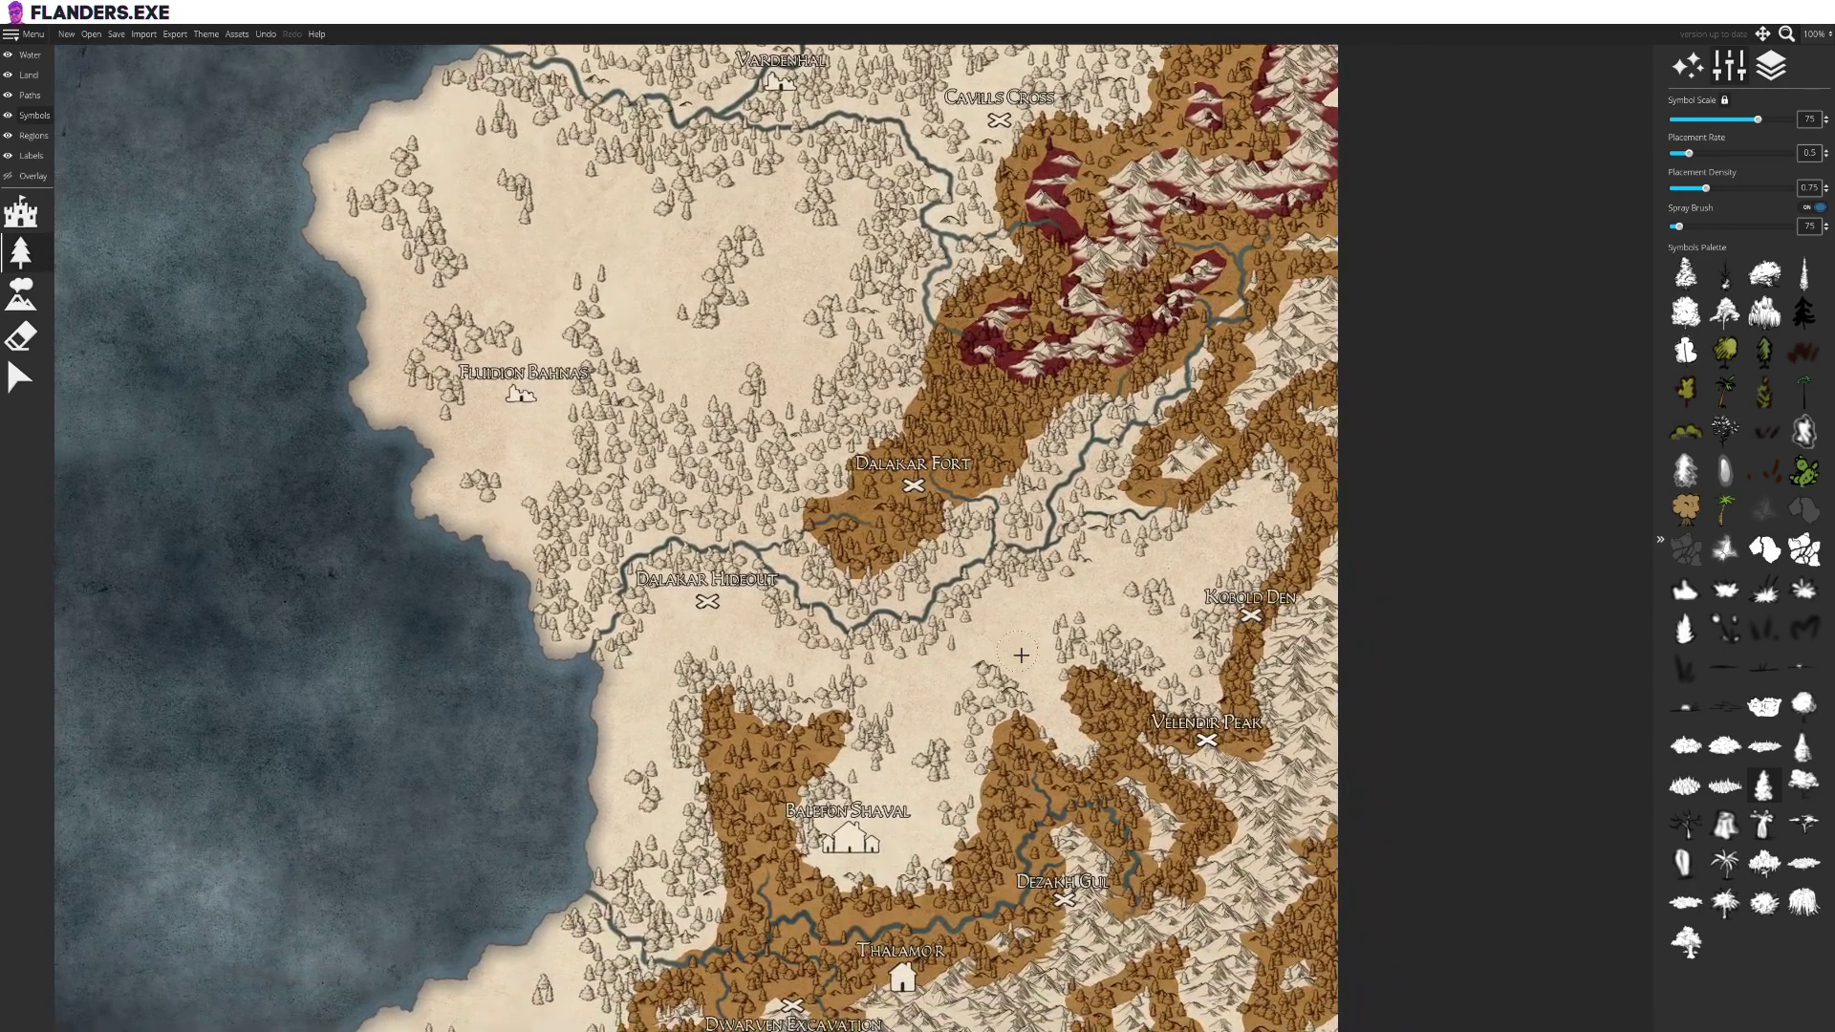